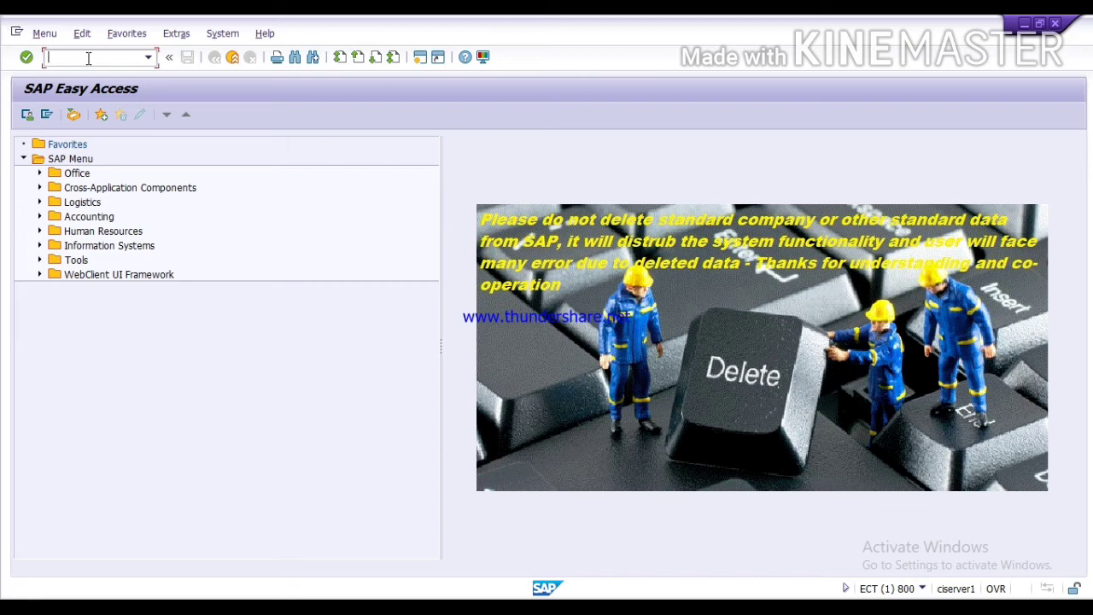
Step: Open SE09 with se09, display the user's existing change requests, and return to the start screen
{"action": "type", "text": "se09"}
{"action": "key", "text": "Return"}
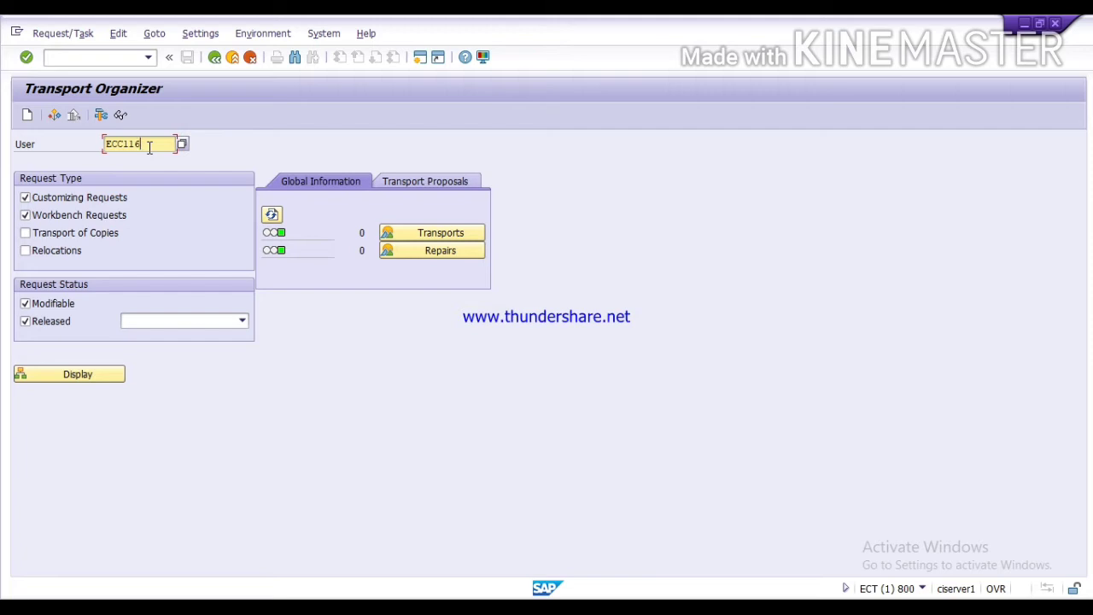
{"action": "key", "text": "Return"}
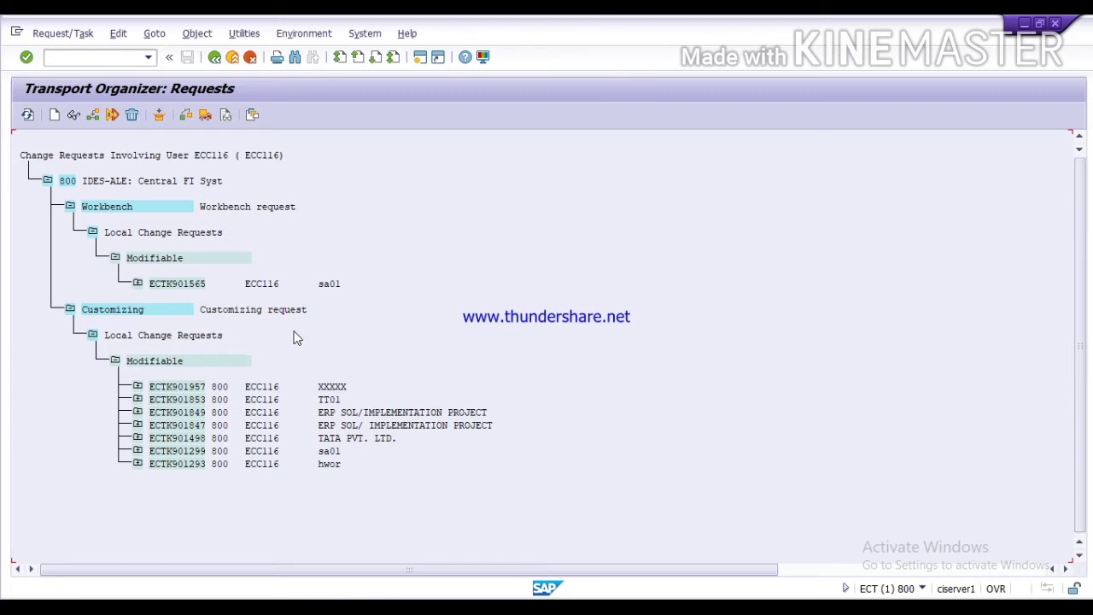
{"action": "left_click", "coordinate": [214, 57]}
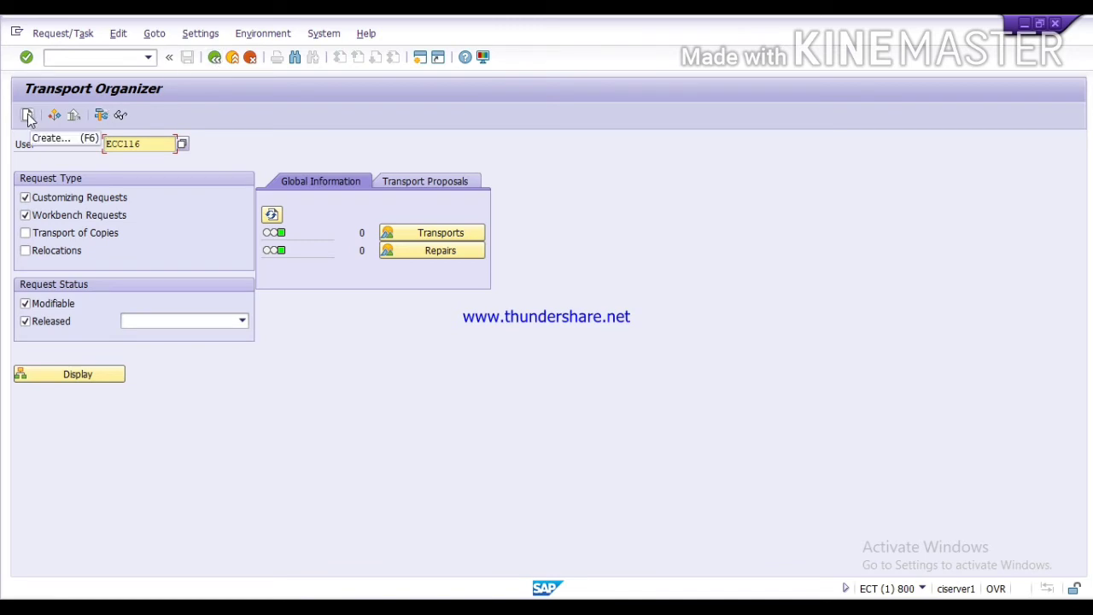
Step: Start a new transport request and choose Customizing request as its type
{"action": "left_click", "coordinate": [29, 116]}
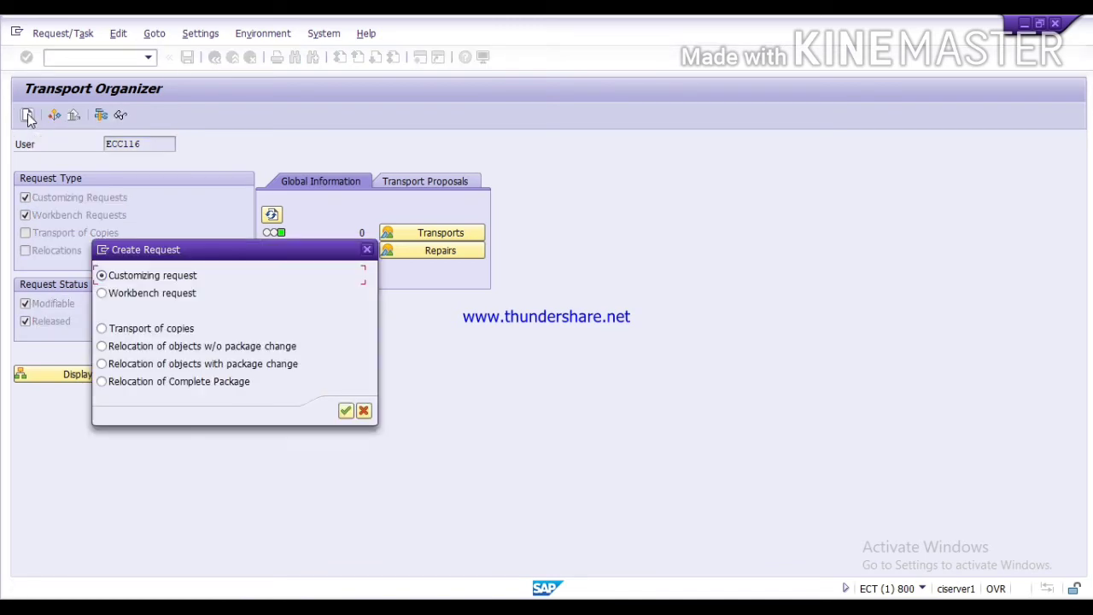
{"action": "left_click", "coordinate": [131, 296]}
{"action": "left_click", "coordinate": [131, 278]}
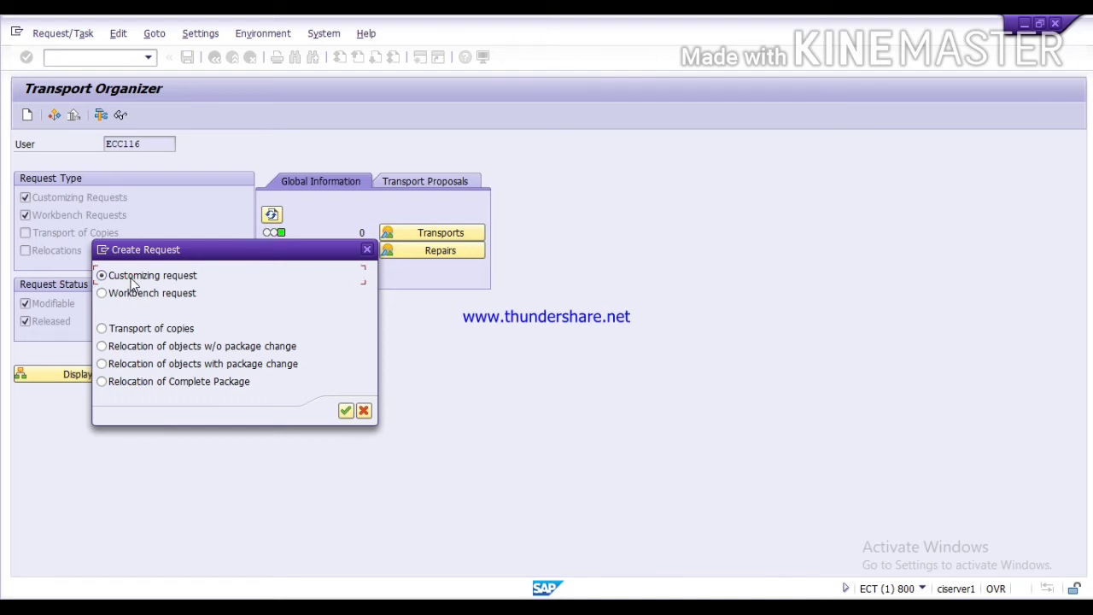
{"action": "left_click", "coordinate": [346, 412]}
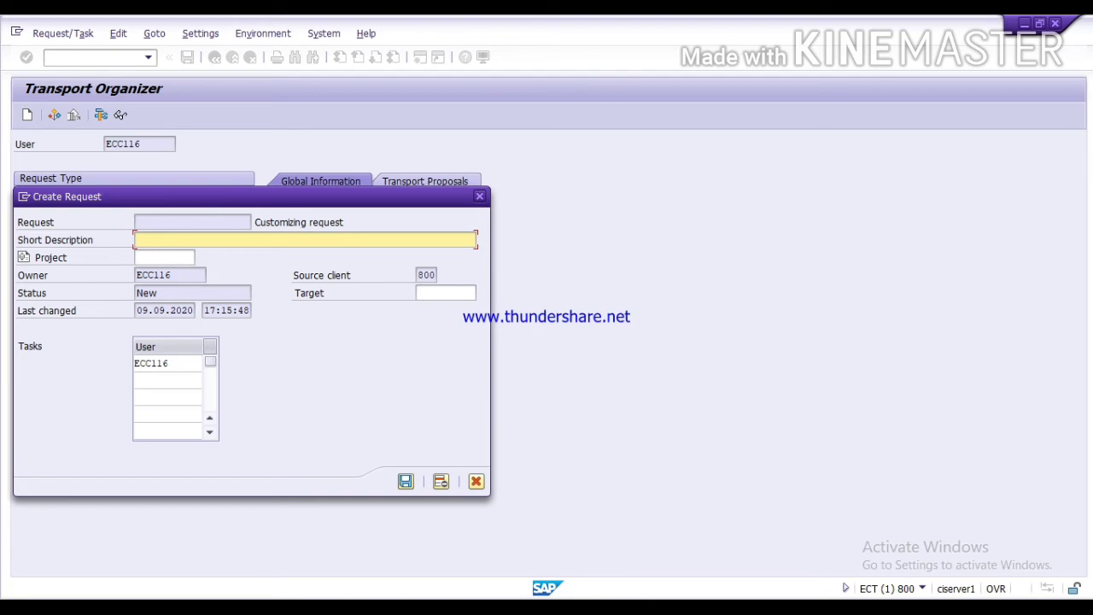
{"action": "key", "text": "alt+Tab"}
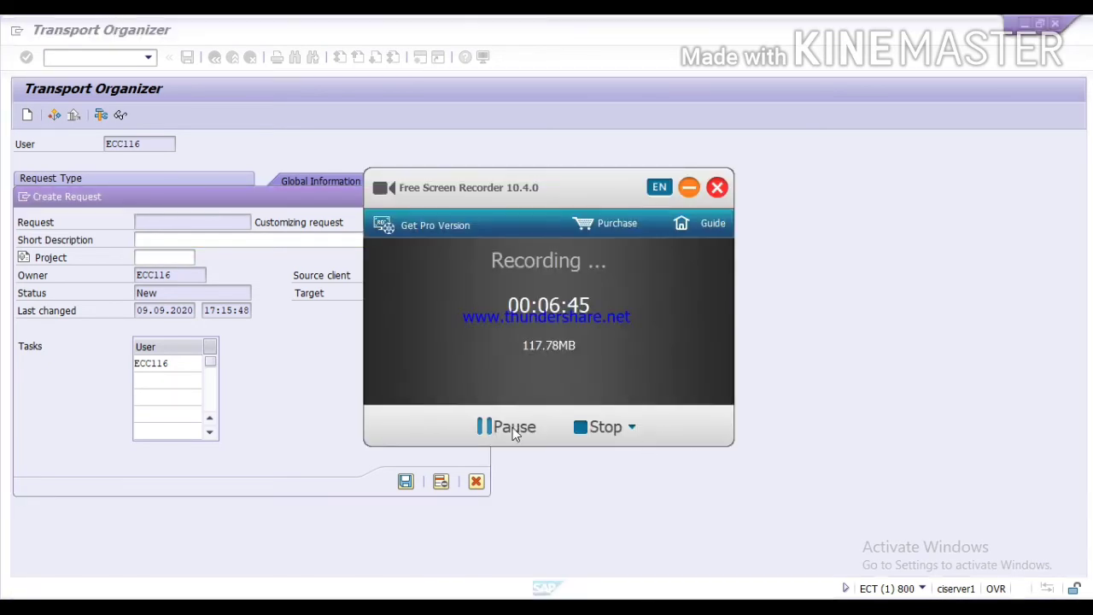
{"action": "left_click", "coordinate": [513, 427]}
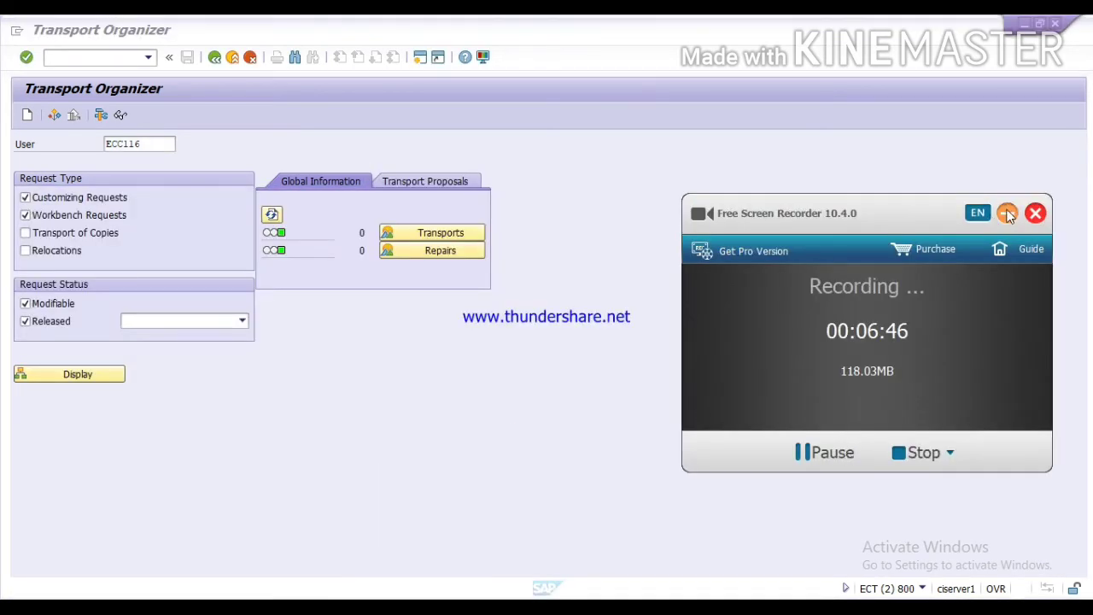
{"action": "left_click", "coordinate": [1007, 213]}
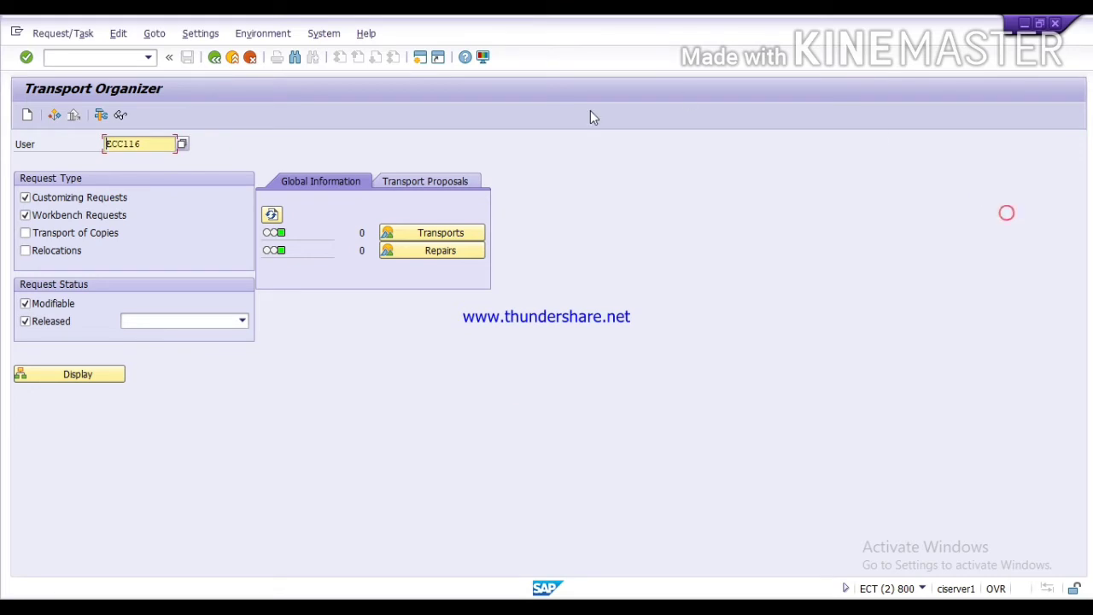
Step: Create the customizing request with short description ABC and save it as ECTK901968
{"action": "left_click", "coordinate": [26, 115]}
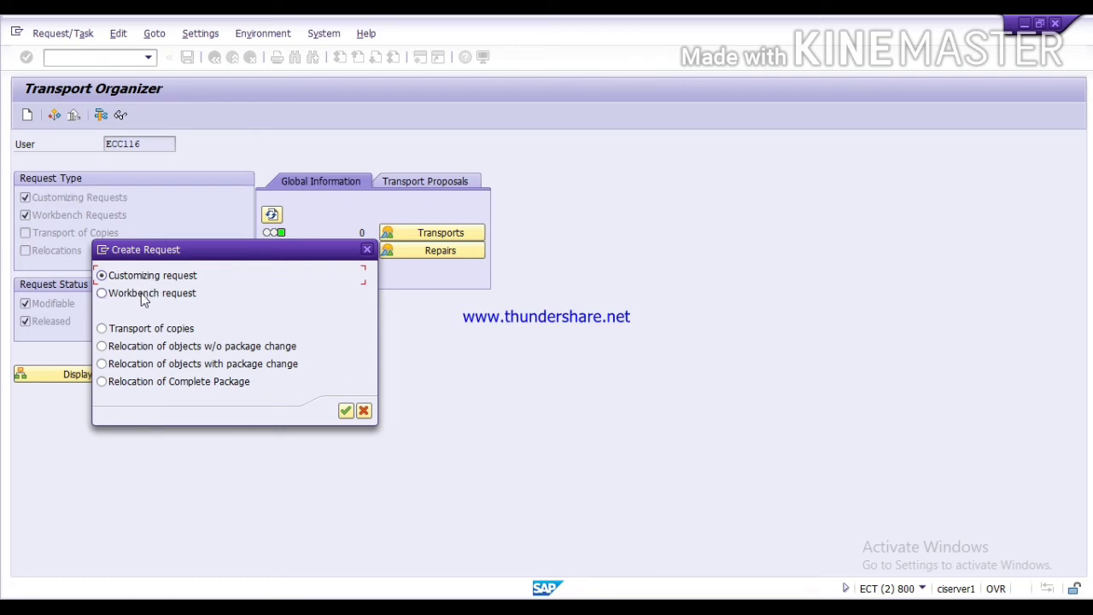
{"action": "left_click", "coordinate": [345, 412]}
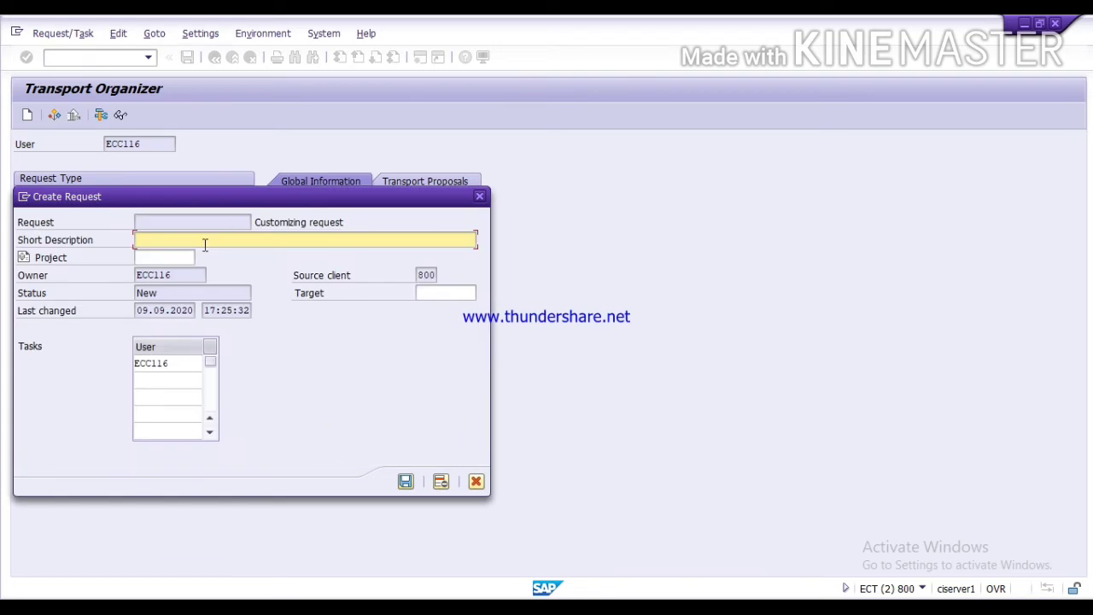
{"action": "type", "text": "ABC"}
{"action": "left_click", "coordinate": [406, 482]}
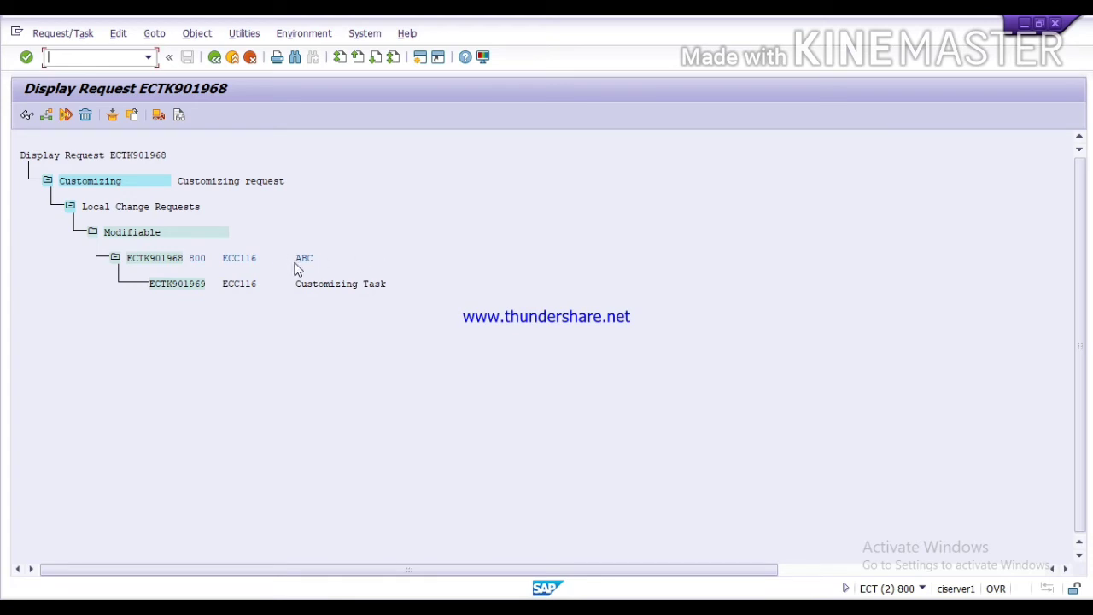
Step: Back out twice to SAP Easy Access and re-enter transaction SE09
{"action": "left_click", "coordinate": [219, 57]}
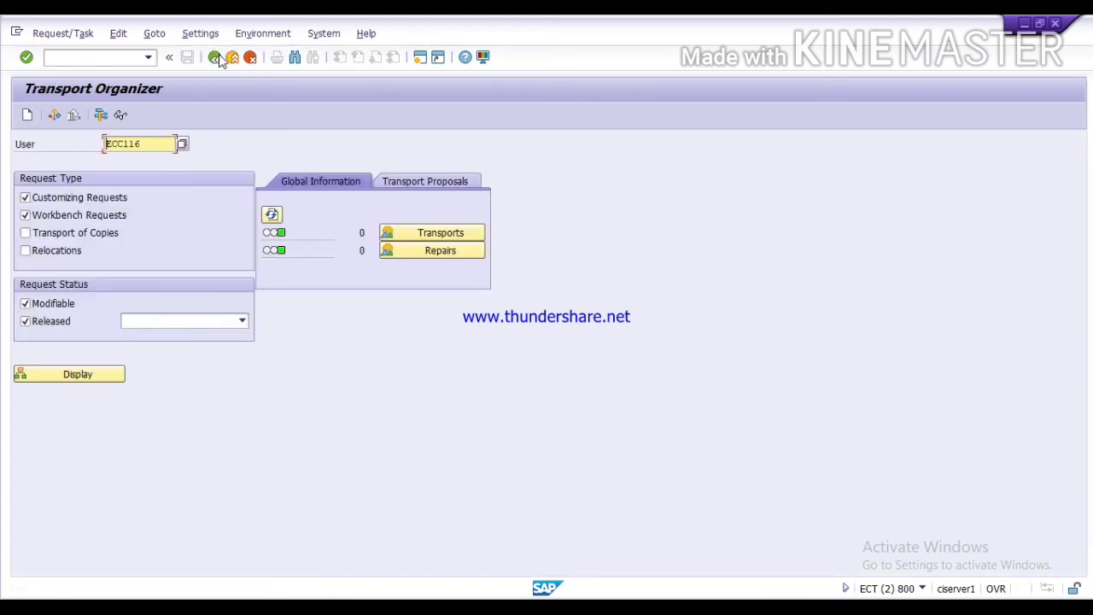
{"action": "left_click", "coordinate": [219, 57]}
{"action": "type", "text": "se09"}
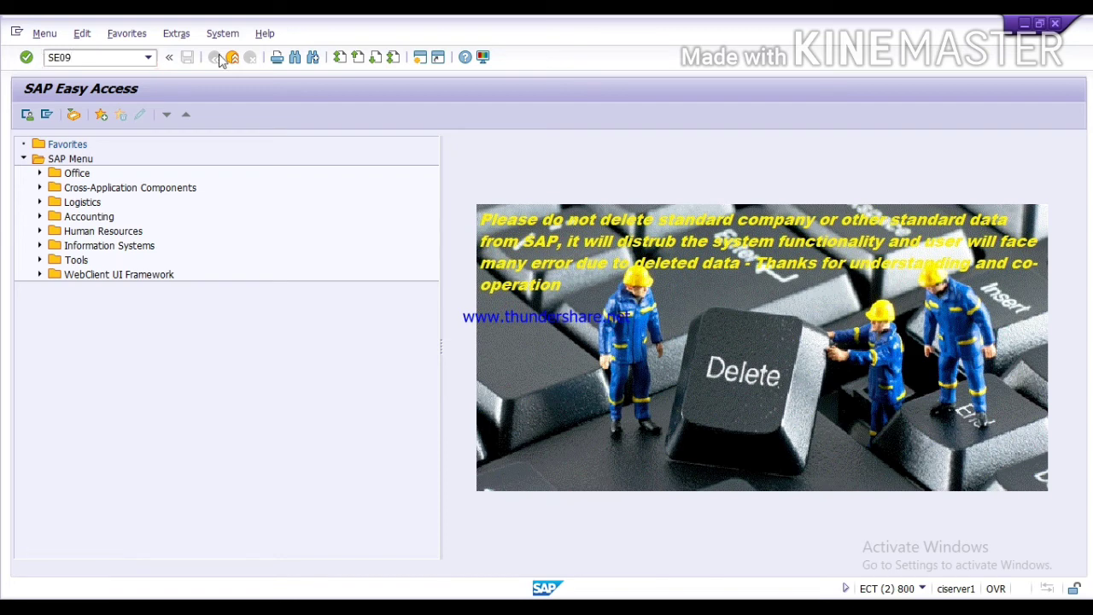
{"action": "key", "text": "Return"}
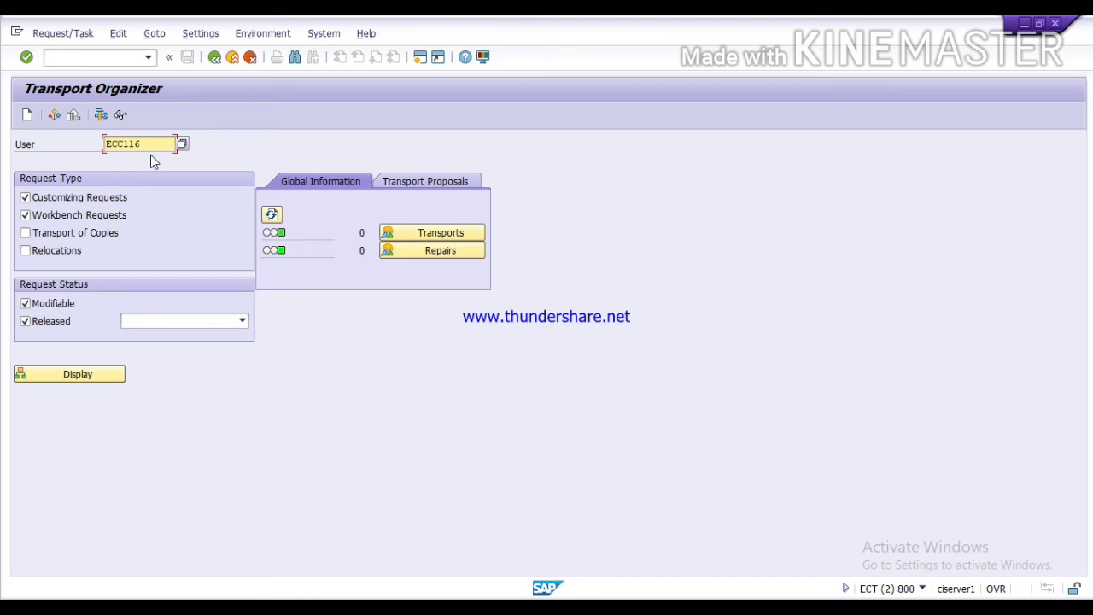
Step: List the change requests, expand ECTK901968 (ABC) and select its task ECTK901969
{"action": "key", "text": "F8"}
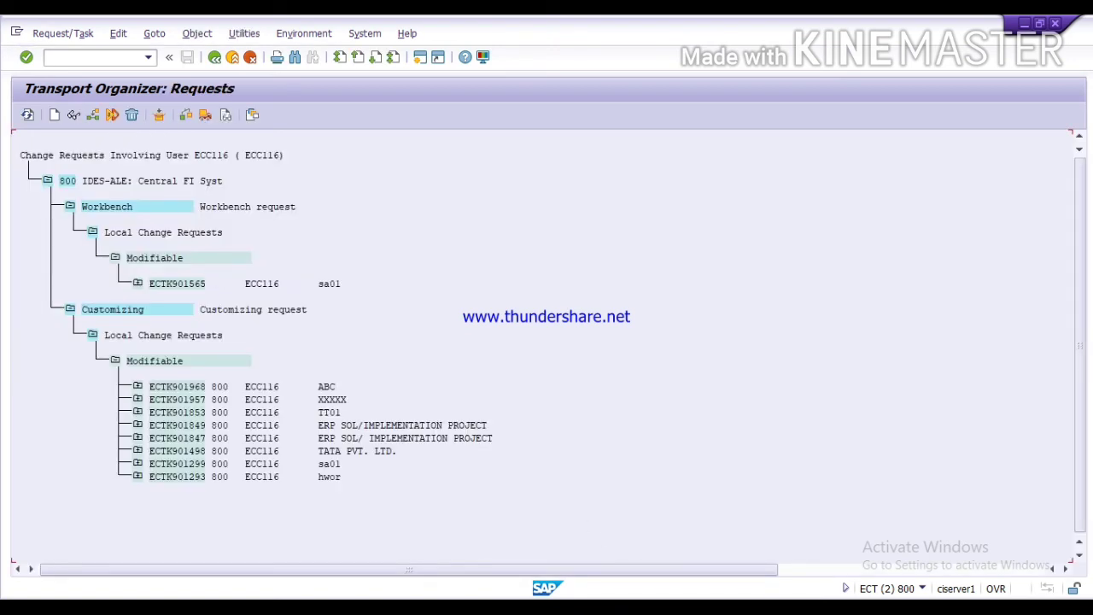
{"action": "key", "text": "alt+Tab"}
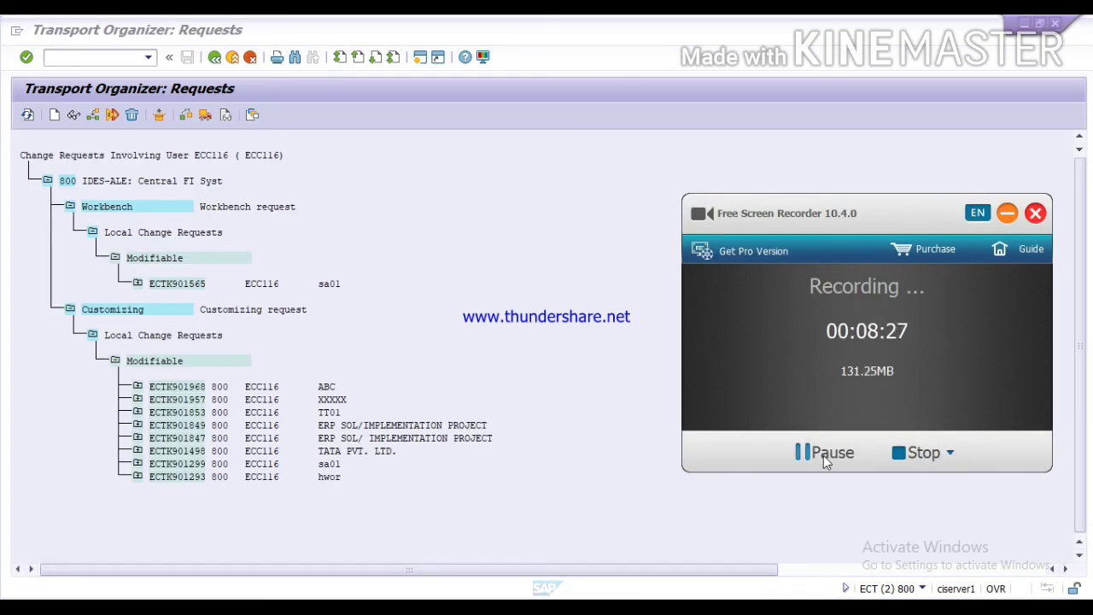
{"action": "left_click", "coordinate": [1014, 211]}
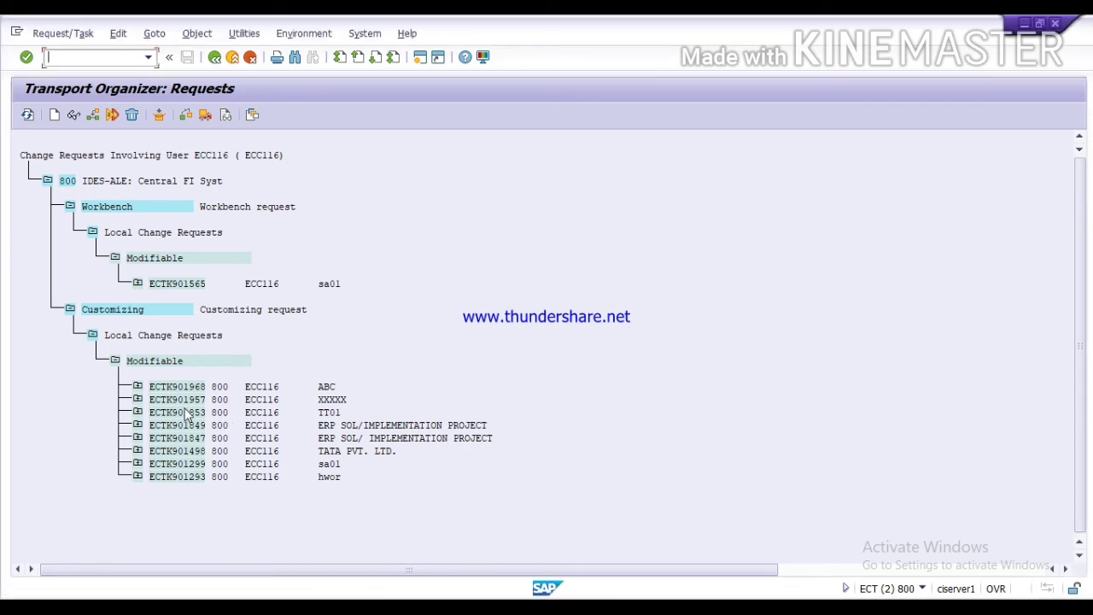
{"action": "left_click", "coordinate": [325, 387]}
{"action": "left_click", "coordinate": [137, 387]}
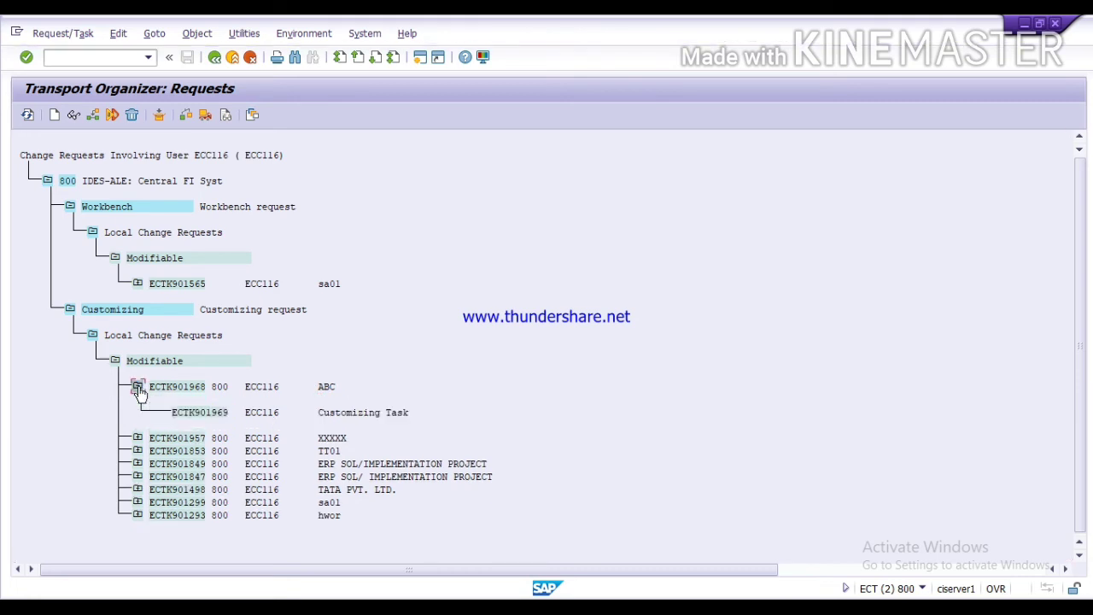
{"action": "left_click", "coordinate": [191, 413]}
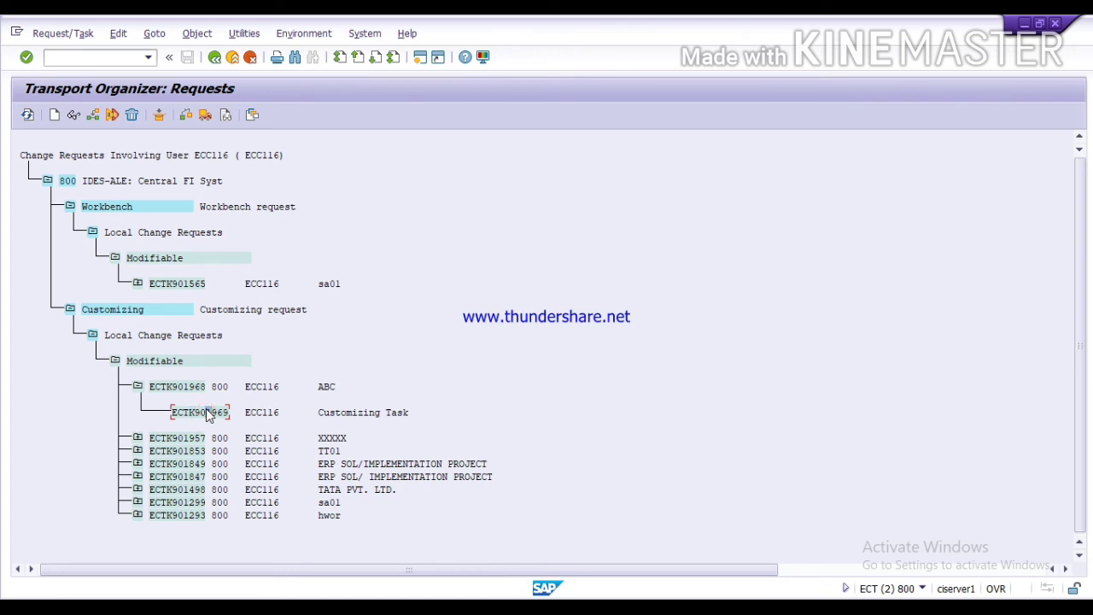
Step: Release task ECTK901969 directly, then select request ECTK901968 and release it too
{"action": "left_click", "coordinate": [205, 116]}
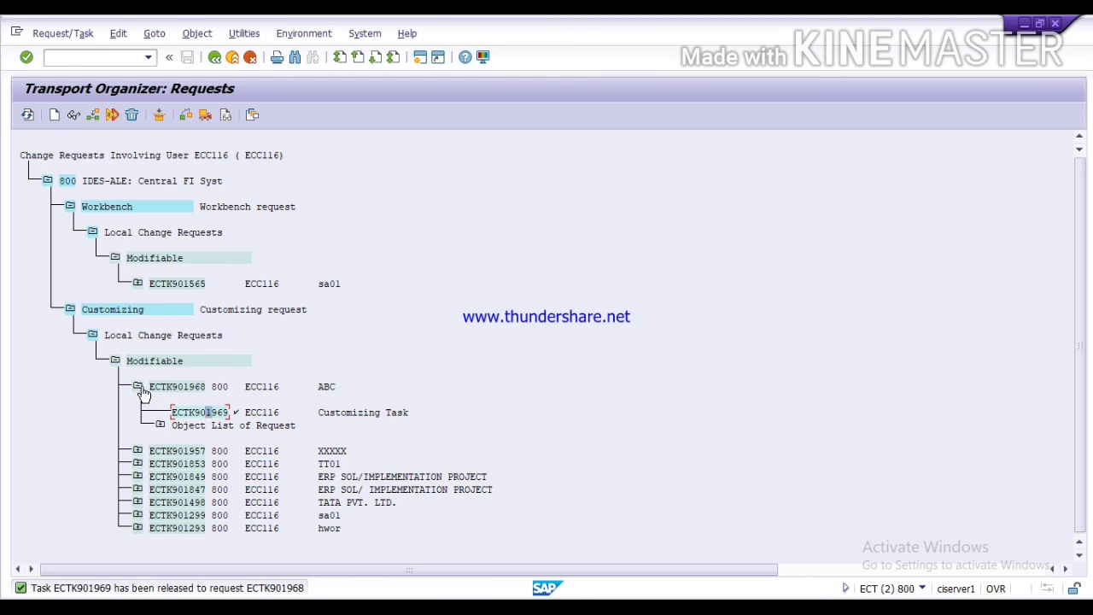
{"action": "left_click", "coordinate": [168, 389]}
{"action": "left_click", "coordinate": [138, 386]}
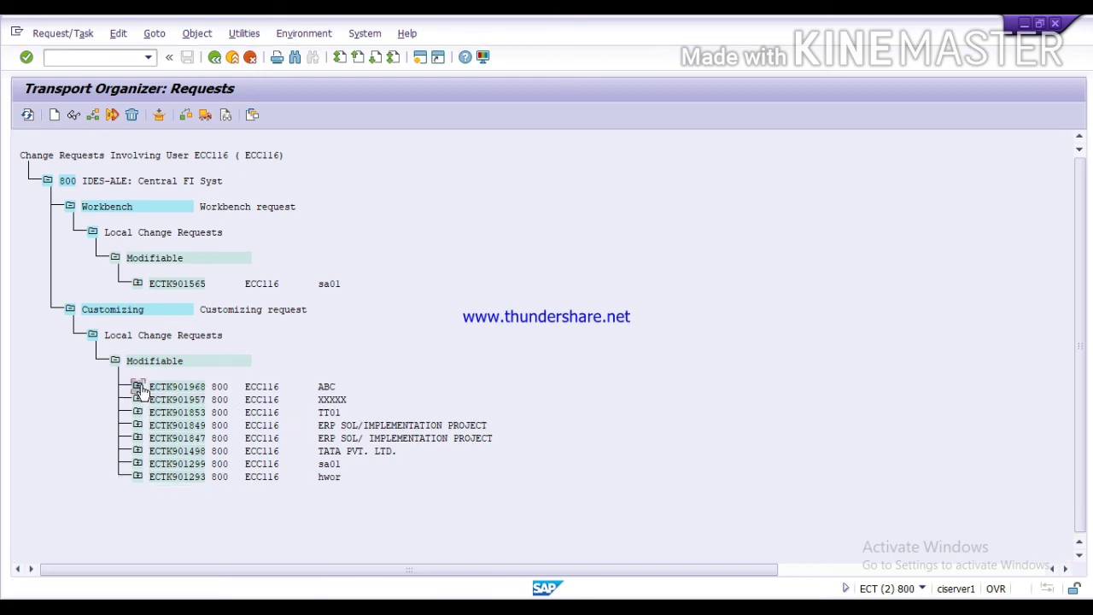
{"action": "left_click", "coordinate": [154, 389]}
{"action": "left_click", "coordinate": [137, 386]}
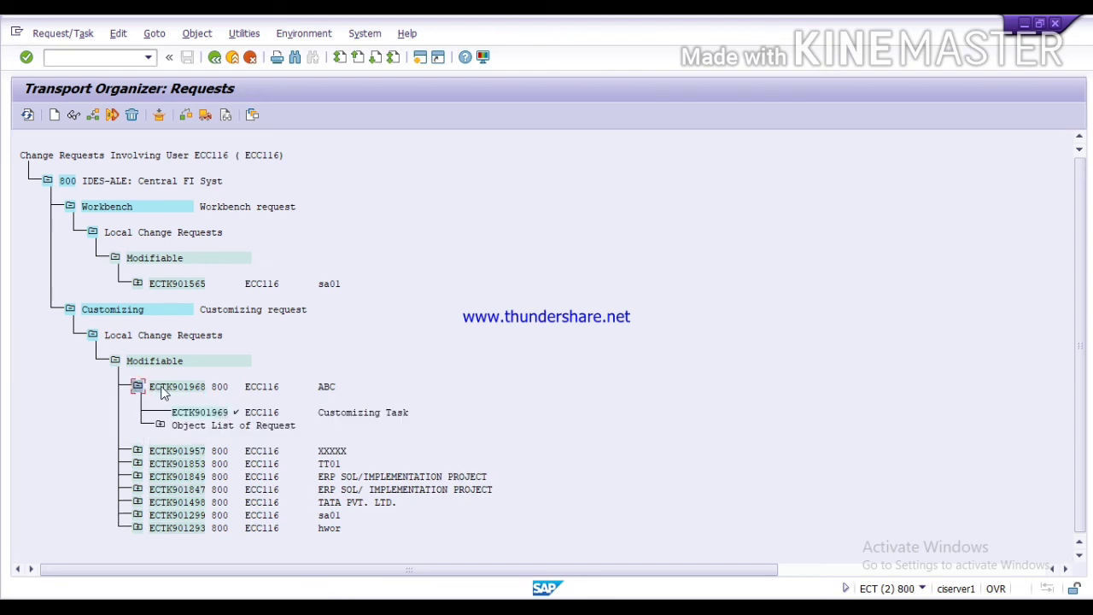
{"action": "left_click", "coordinate": [164, 390]}
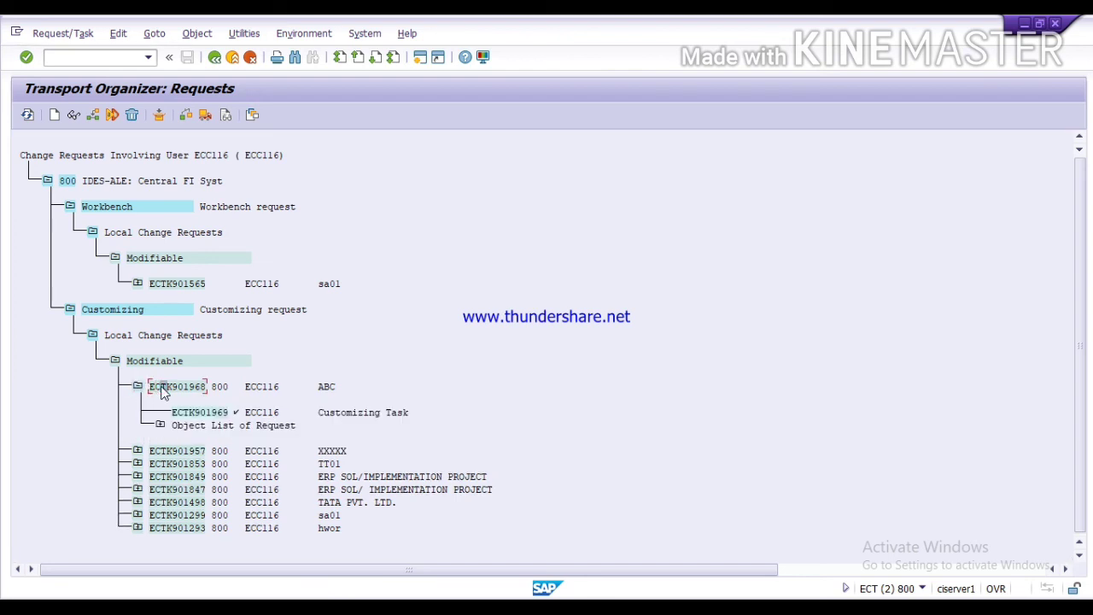
{"action": "left_click", "coordinate": [210, 118]}
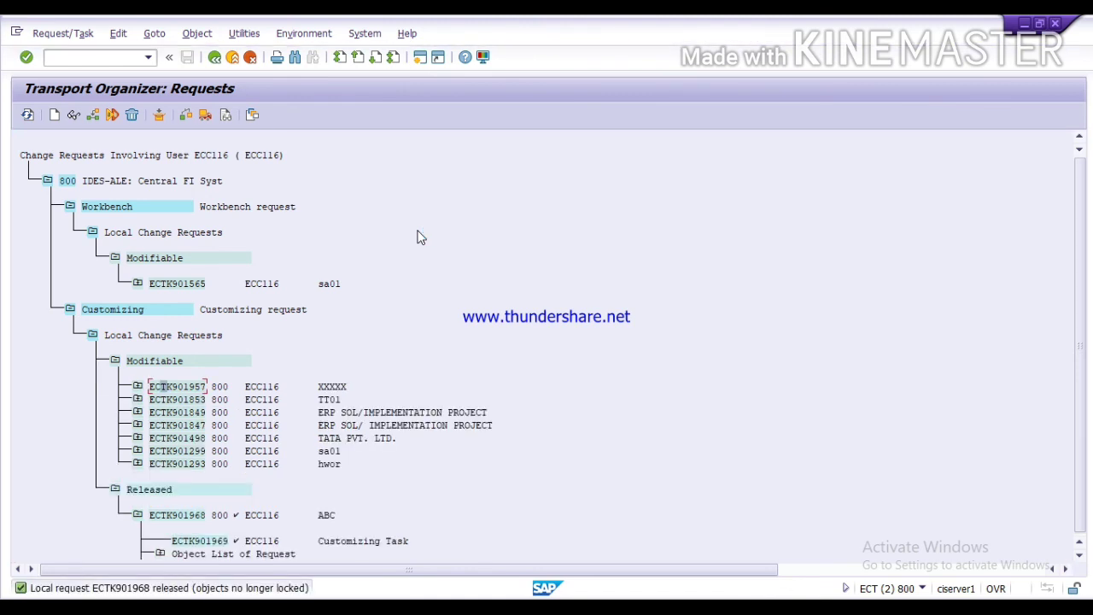
Step: Show the long text of release message TK435 and highlight request number ECTK901968
{"action": "double_click", "coordinate": [170, 588]}
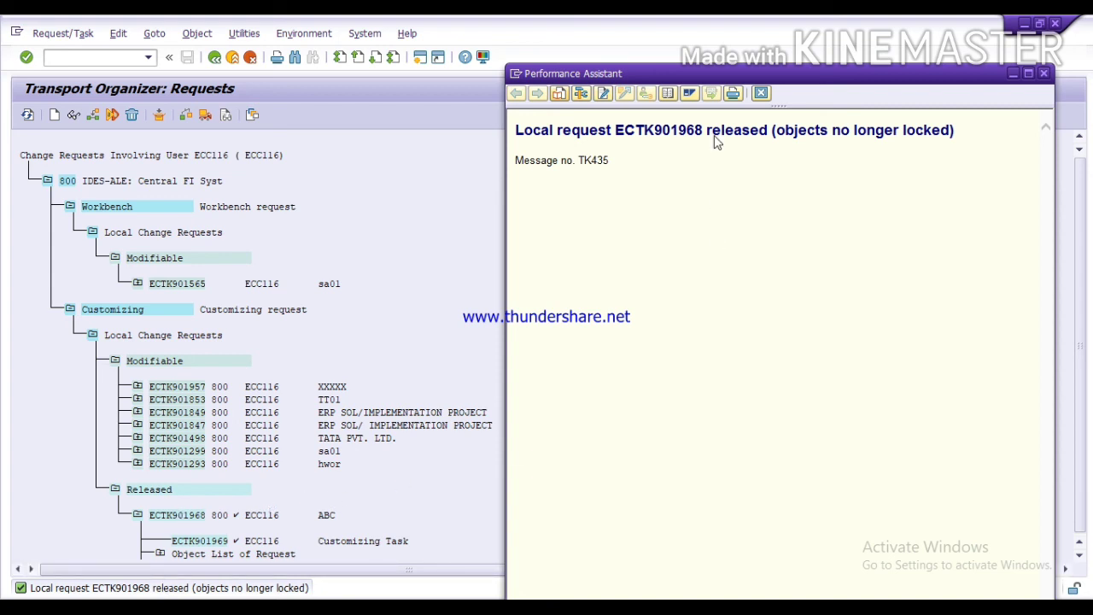
{"action": "left_click_drag", "start_coordinate": [705, 129], "coordinate": [618, 124]}
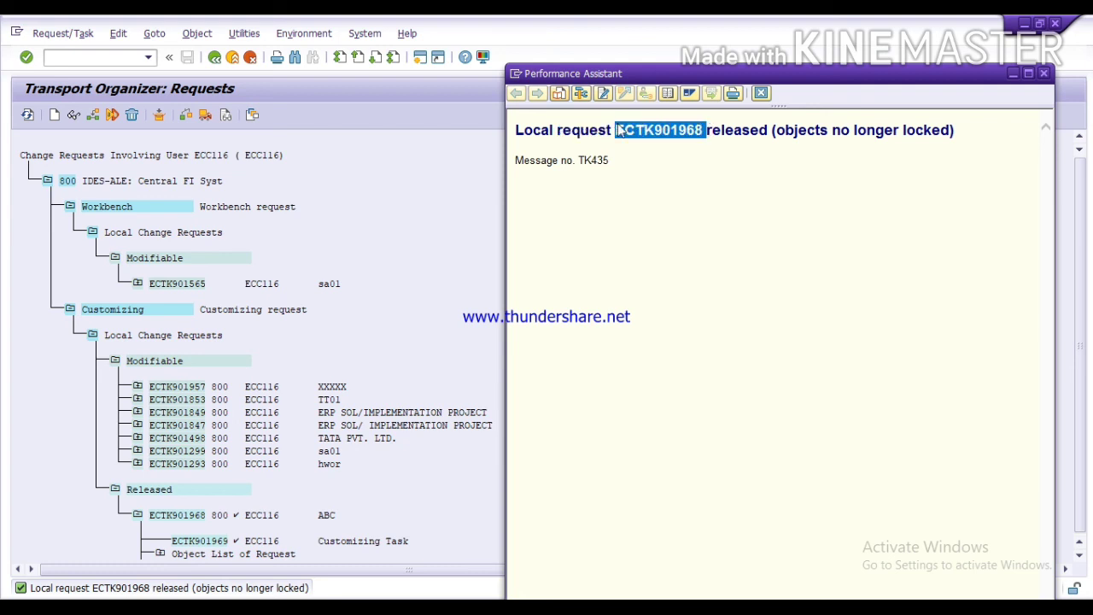